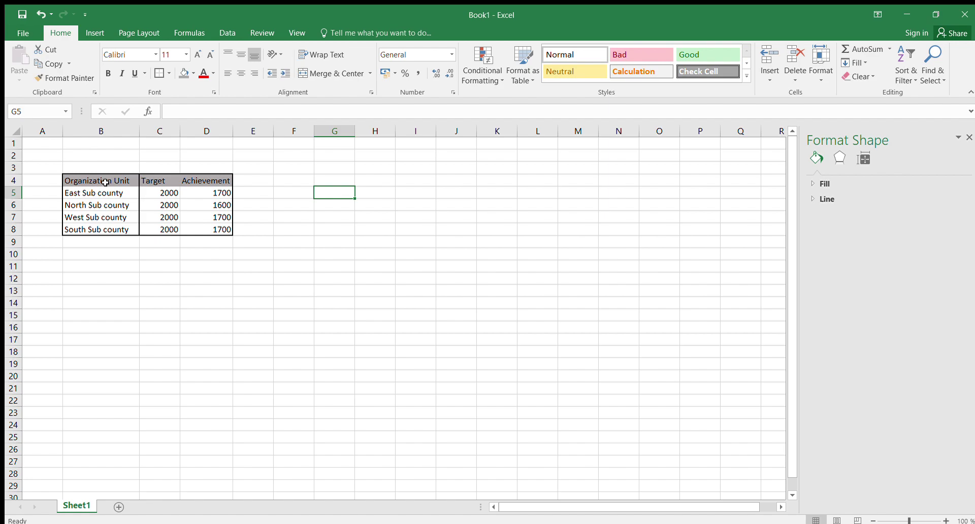
Step: Insert a clustered column chart from the organization unit, target and achievement table in B4:D8
left_click_drag(105, 182, 205, 227)
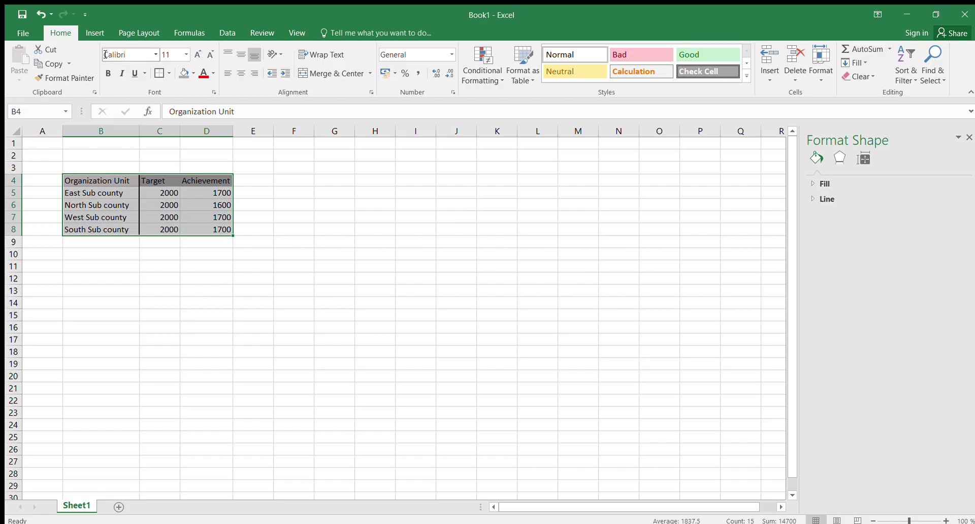
left_click(91, 31)
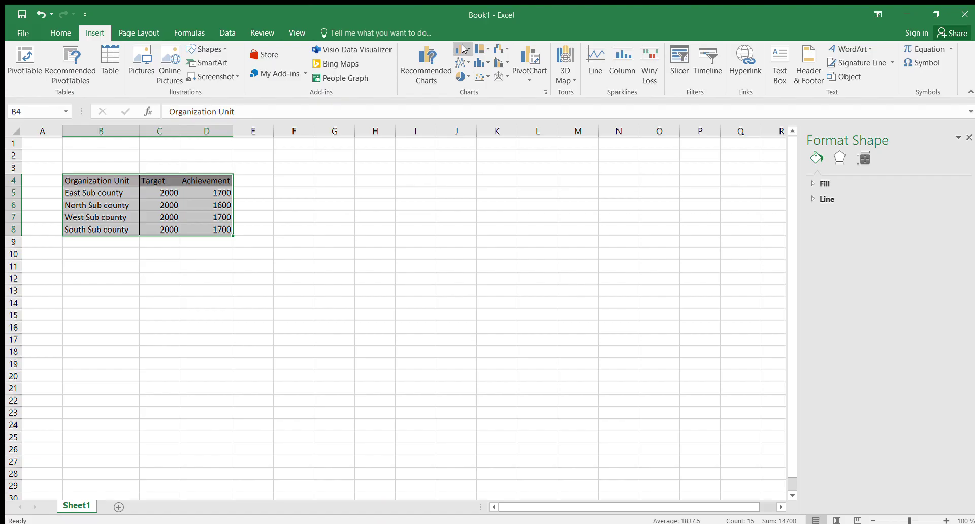
key("alt+F1")
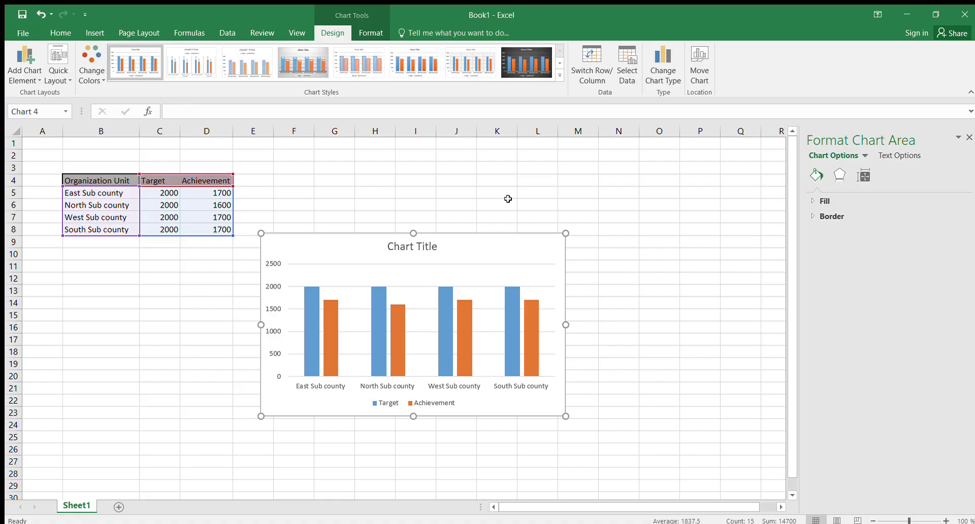
Step: Plot the chart's Achievement series on the secondary axis
left_click(528, 351)
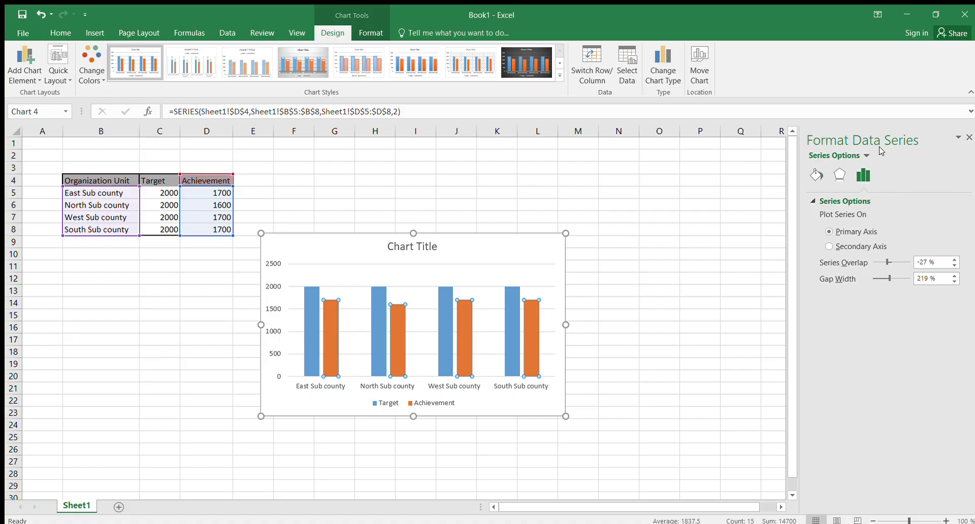
left_click(829, 246)
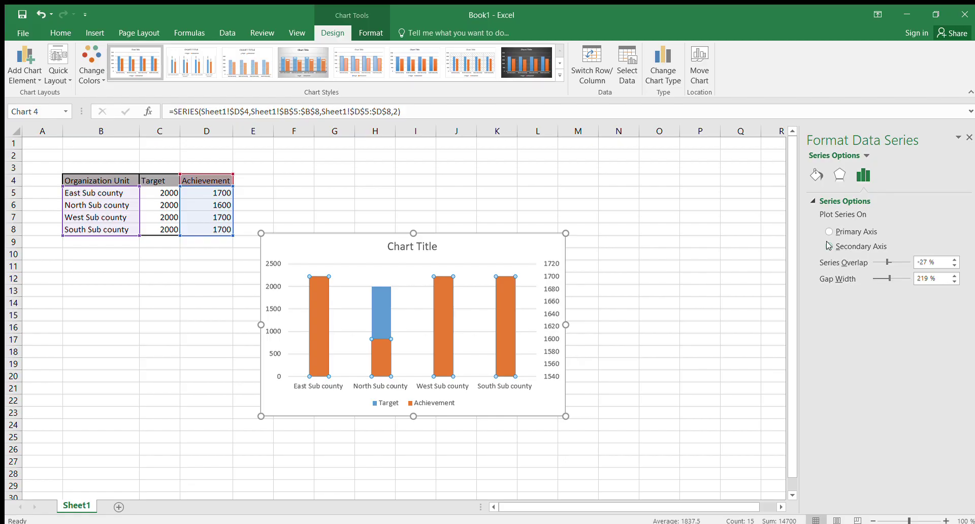
left_click(829, 246)
Step: Narrow the Achievement columns by setting the series' gap width to 419%
left_click_drag(878, 278, 890, 278)
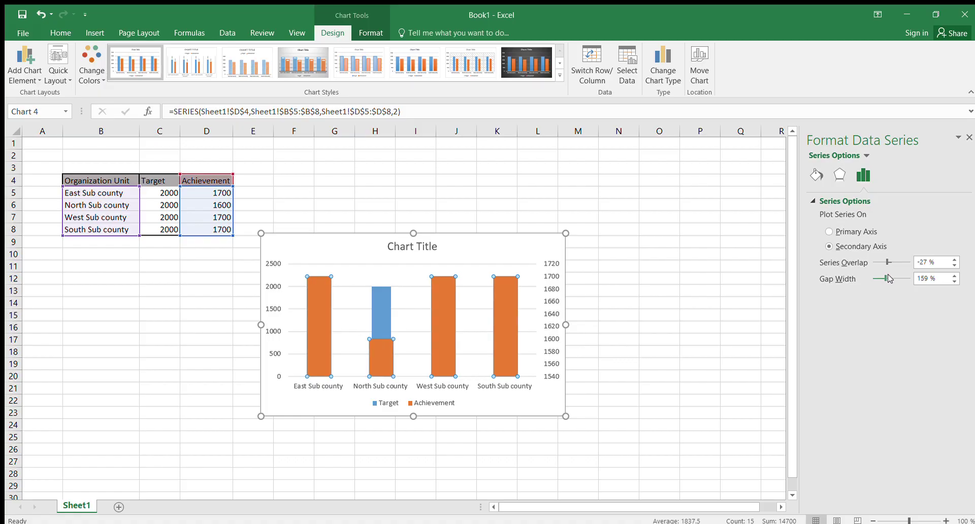
left_click_drag(889, 279, 894, 279)
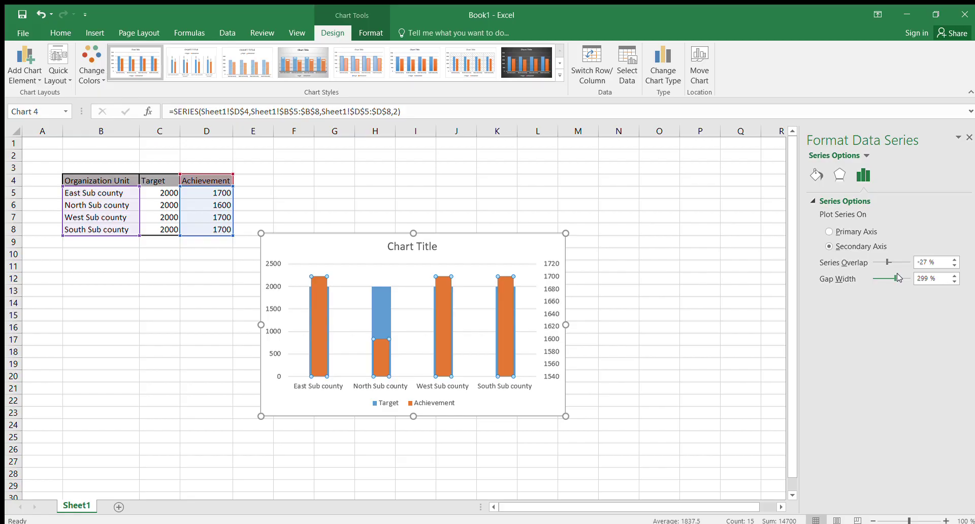
left_click_drag(899, 277, 899, 277)
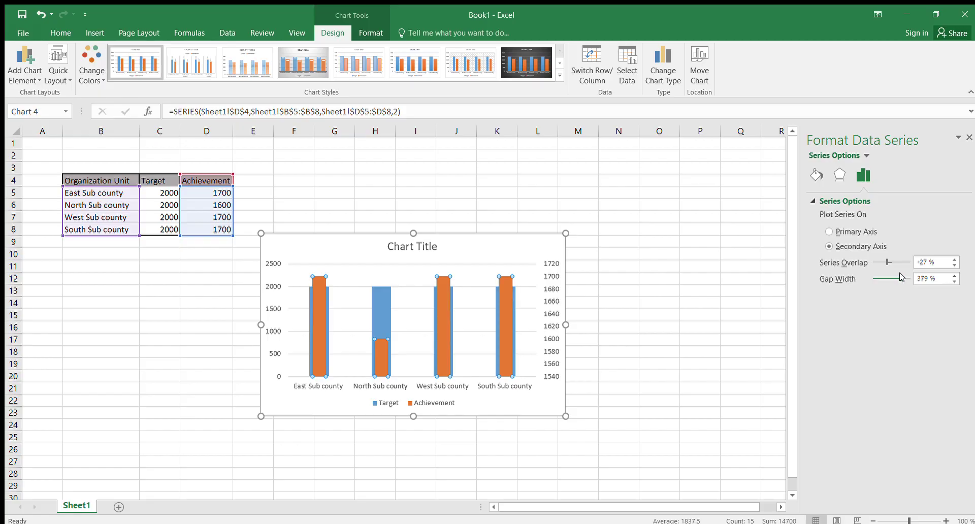
left_click_drag(902, 277, 901, 278)
left_click(904, 278)
Step: Set the minimum bound of the chart's secondary vertical axis to 0
left_click(550, 299)
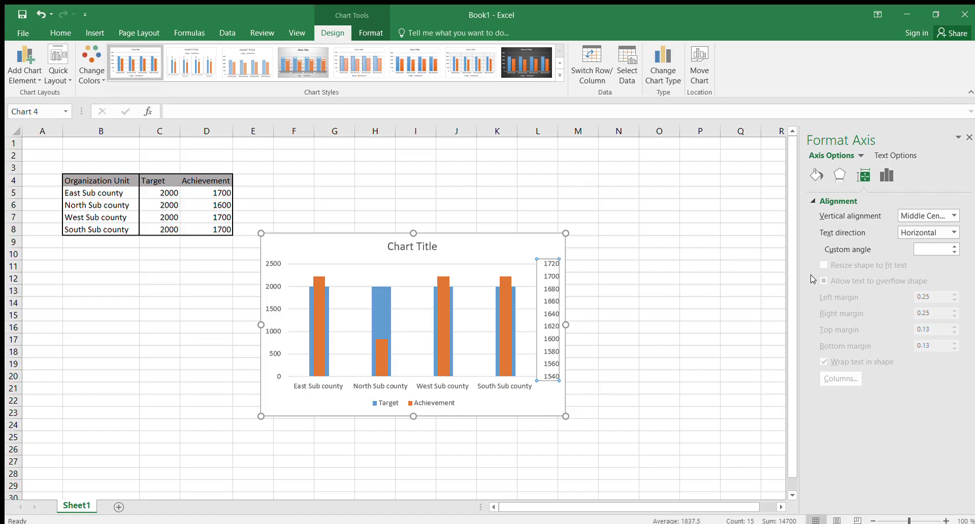
left_click(818, 177)
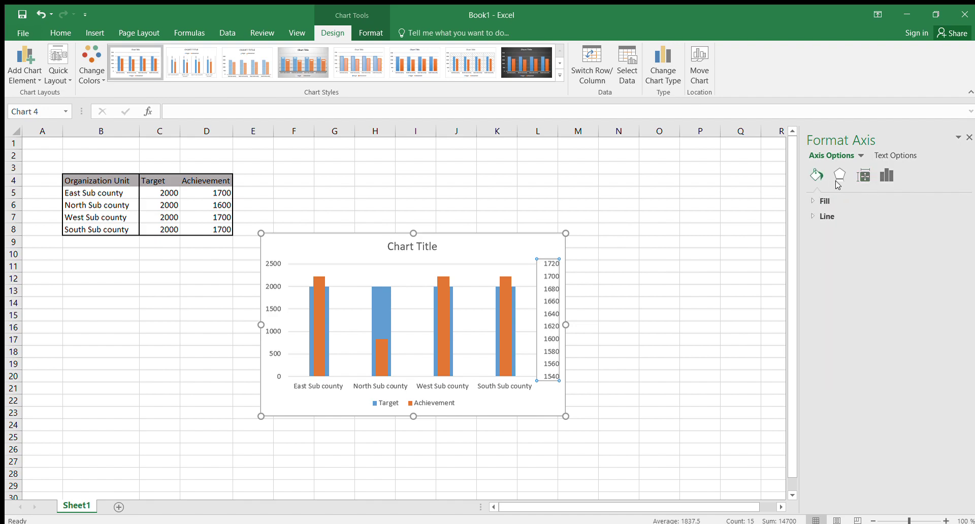
left_click(839, 179)
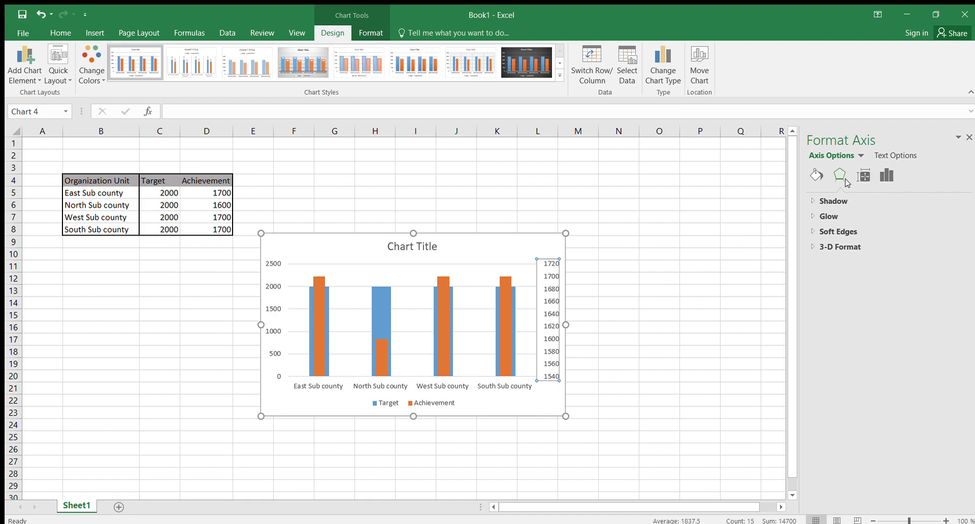
left_click(863, 176)
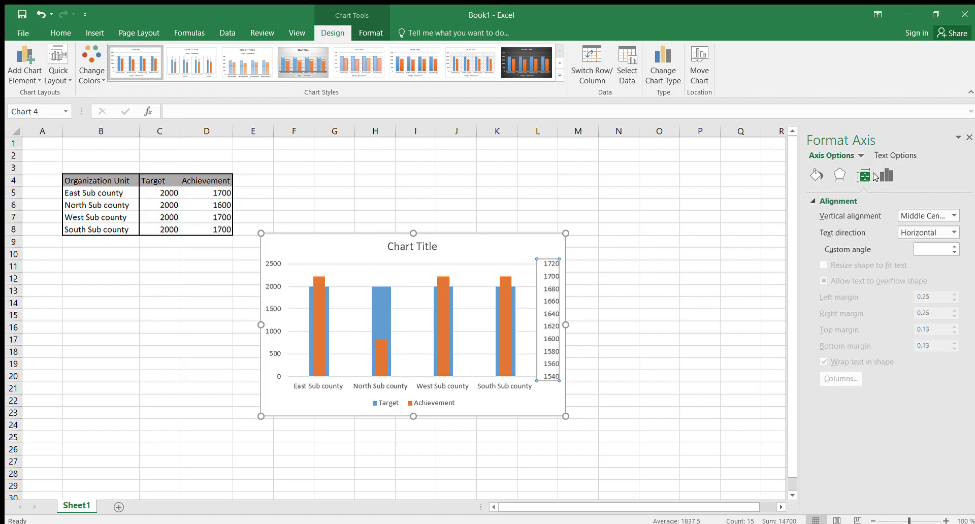
left_click(882, 176)
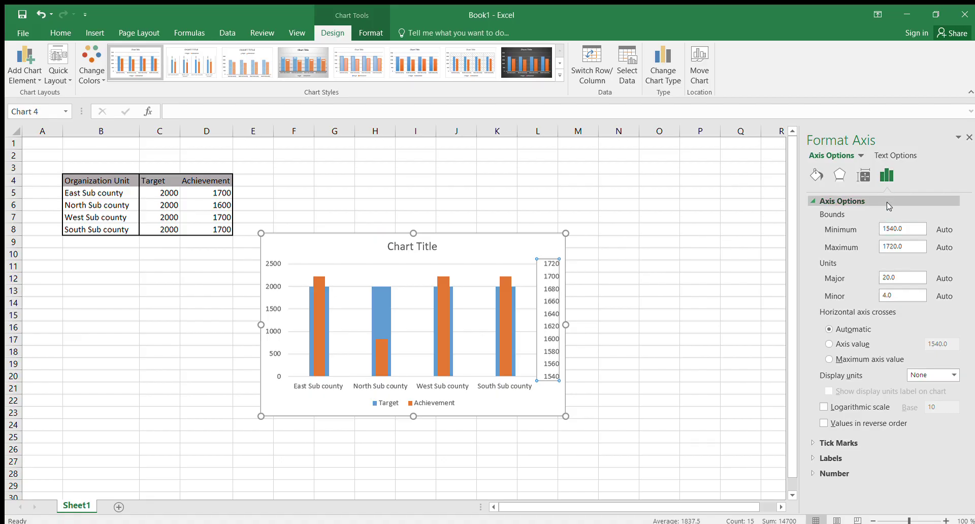
left_click(905, 229)
key("BackSpace")
key("BackSpace")
key("BackSpace")
key("BackSpace")
key("BackSpace")
key("BackSpace")
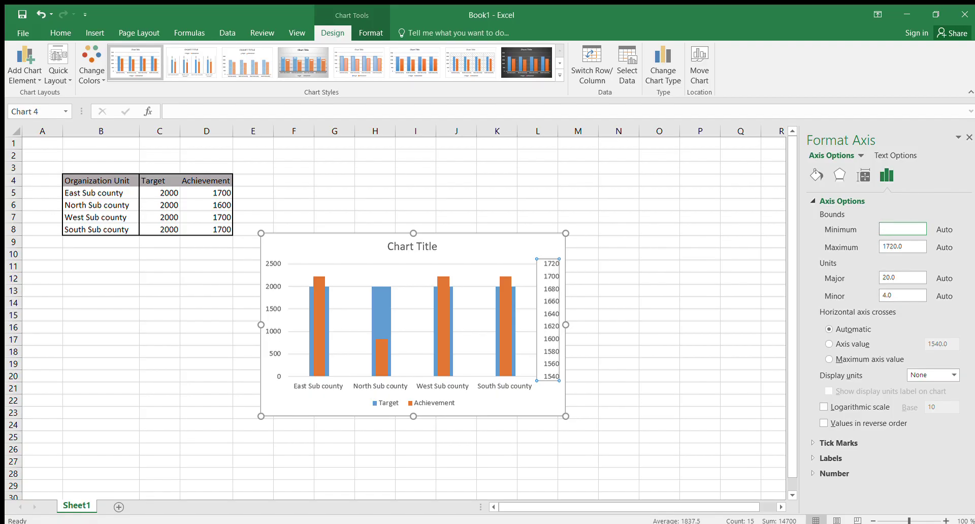
type("0")
Step: Set the maximum bound of the secondary vertical axis to 2500
left_click(909, 247)
key("BackSpace")
key("BackSpace")
key("BackSpace")
key("BackSpace")
key("BackSpace")
key("BackSpace")
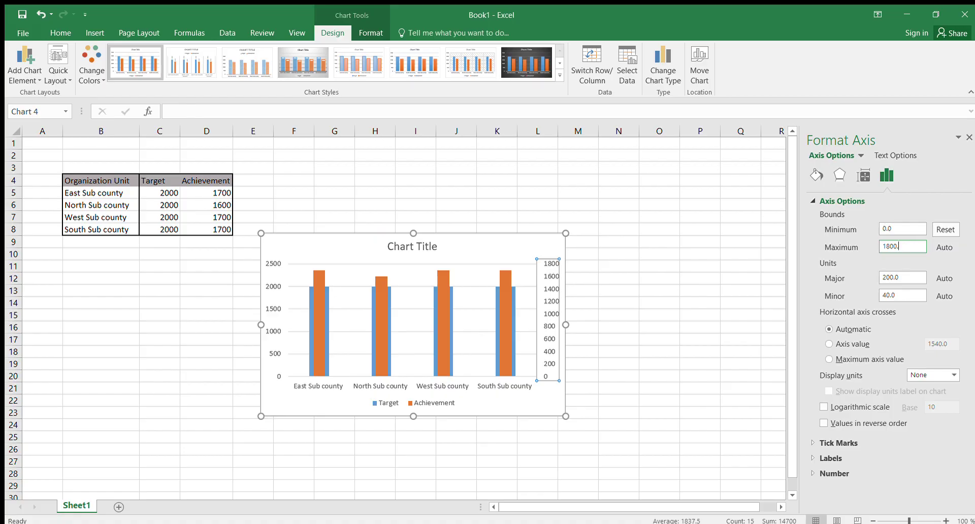
type("2500")
left_click(701, 263)
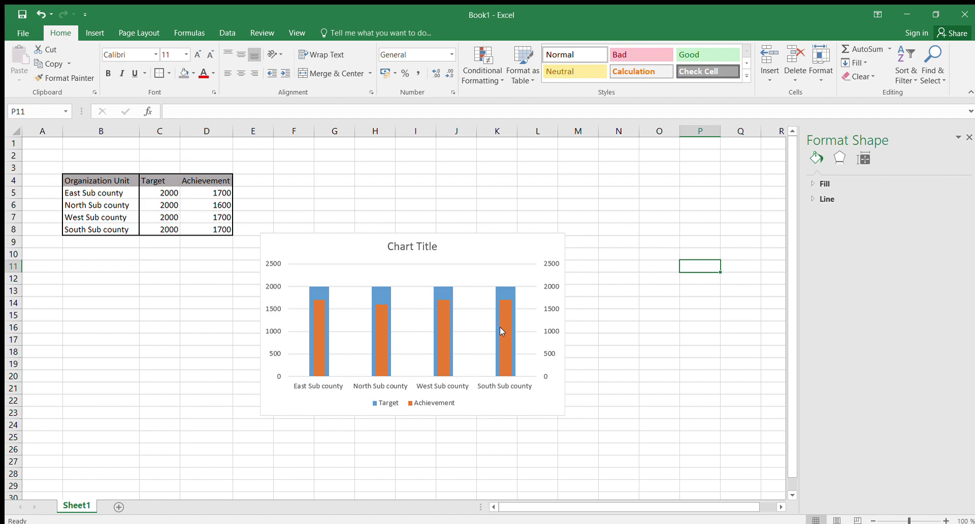
Step: Add data labels to the Achievement series in the chart
left_click(311, 339)
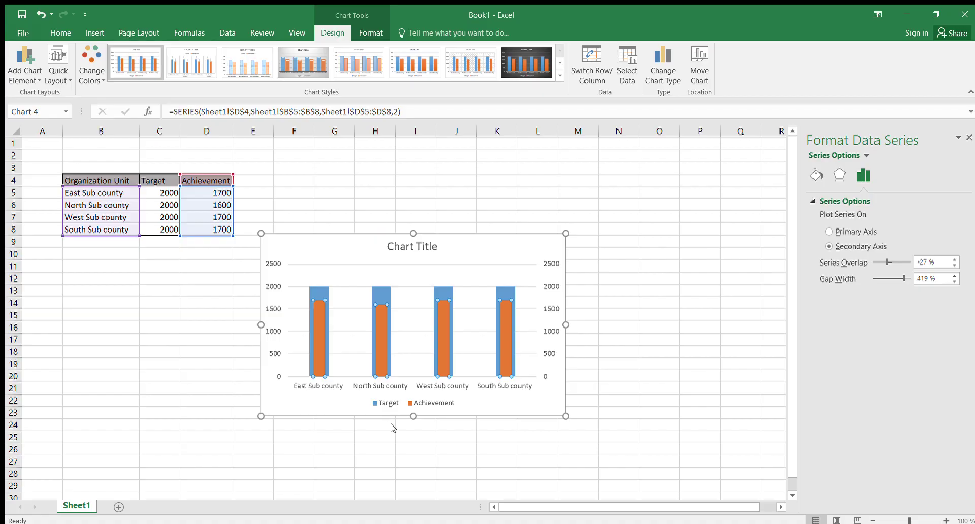
left_click(466, 428)
left_click(559, 440)
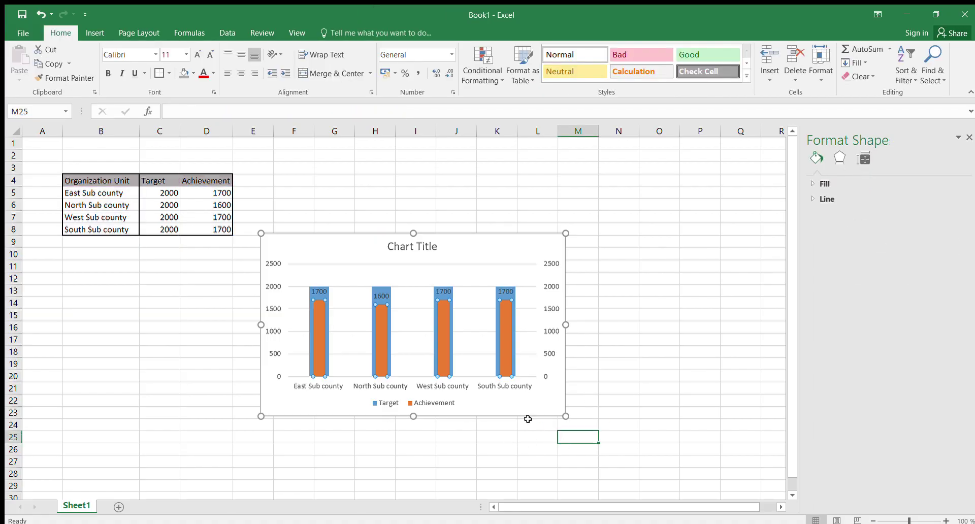